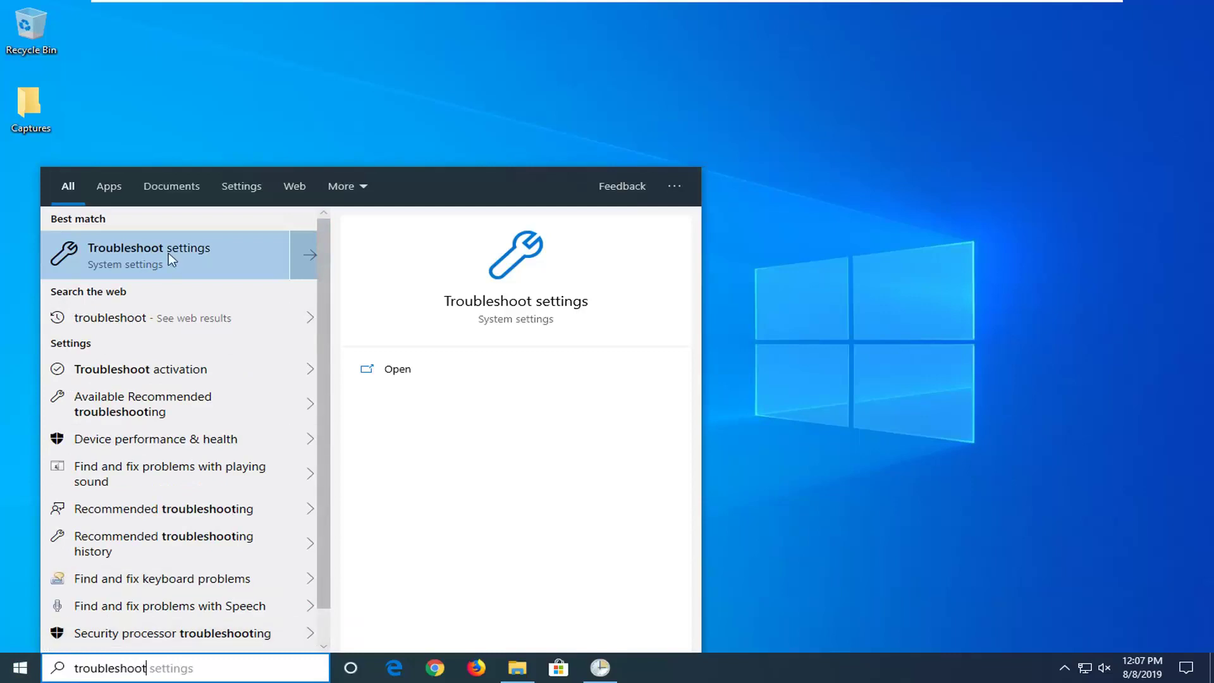
Run the Windows Update troubleshooter from the Troubleshoot settings, then close the troubleshooter and the Settings window.
click(161, 248)
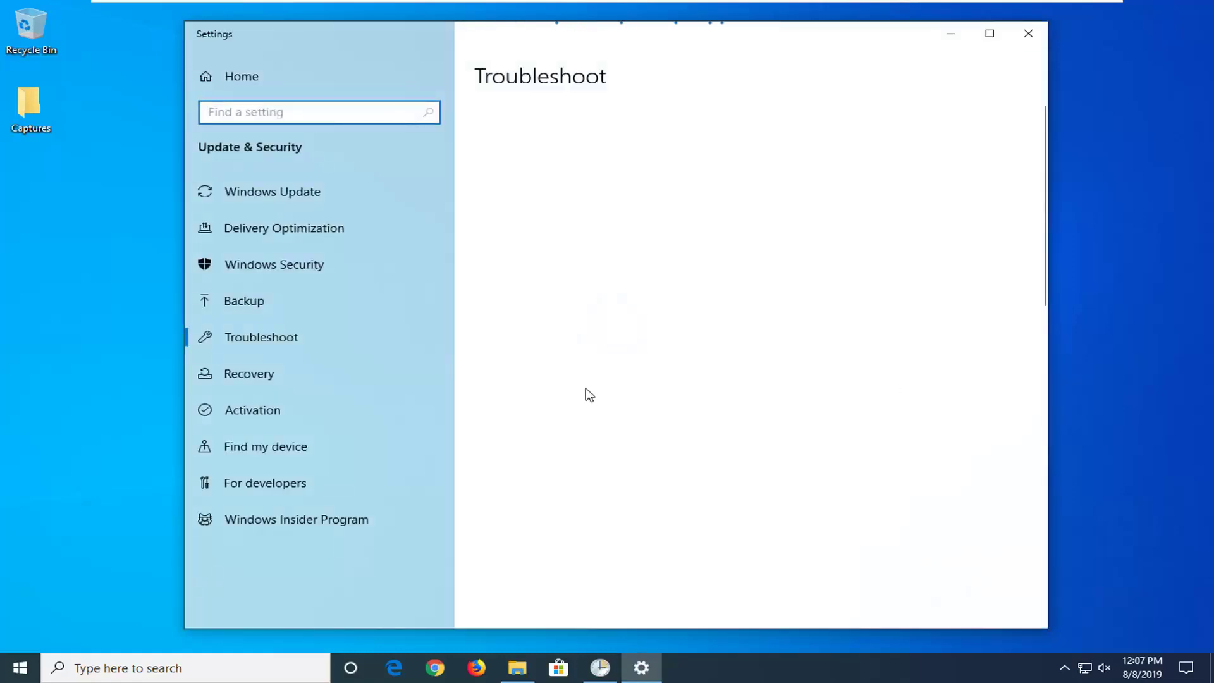
scroll(695, 334, down, 3)
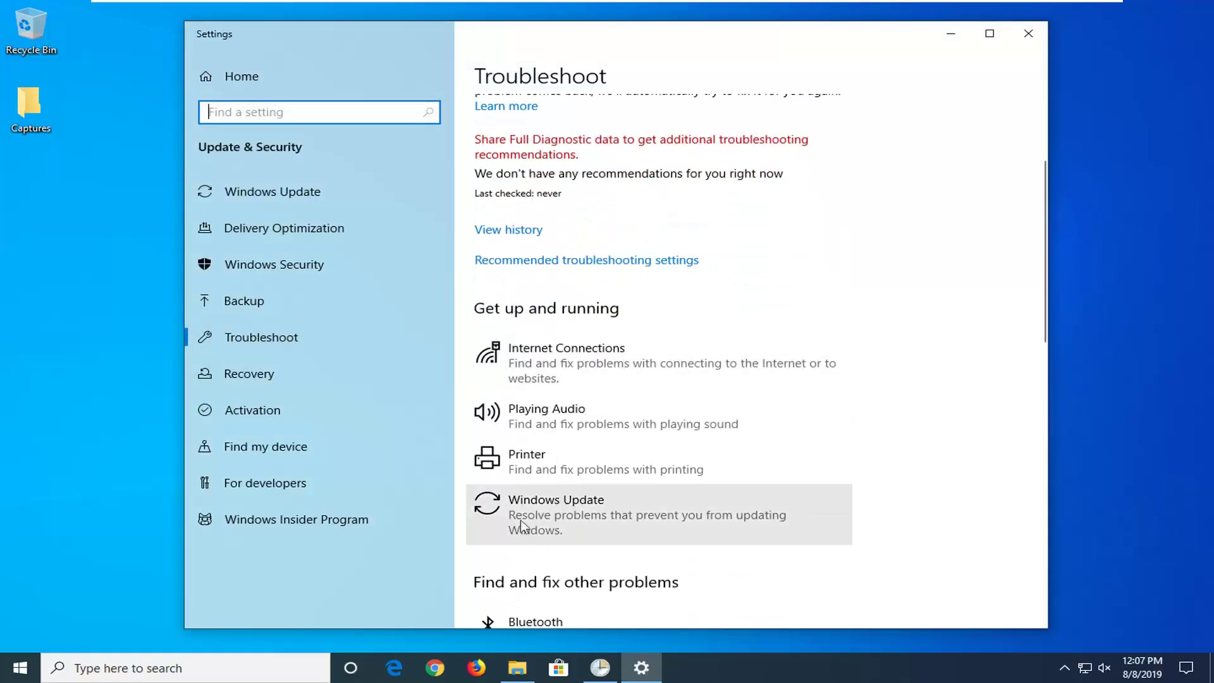
click(611, 525)
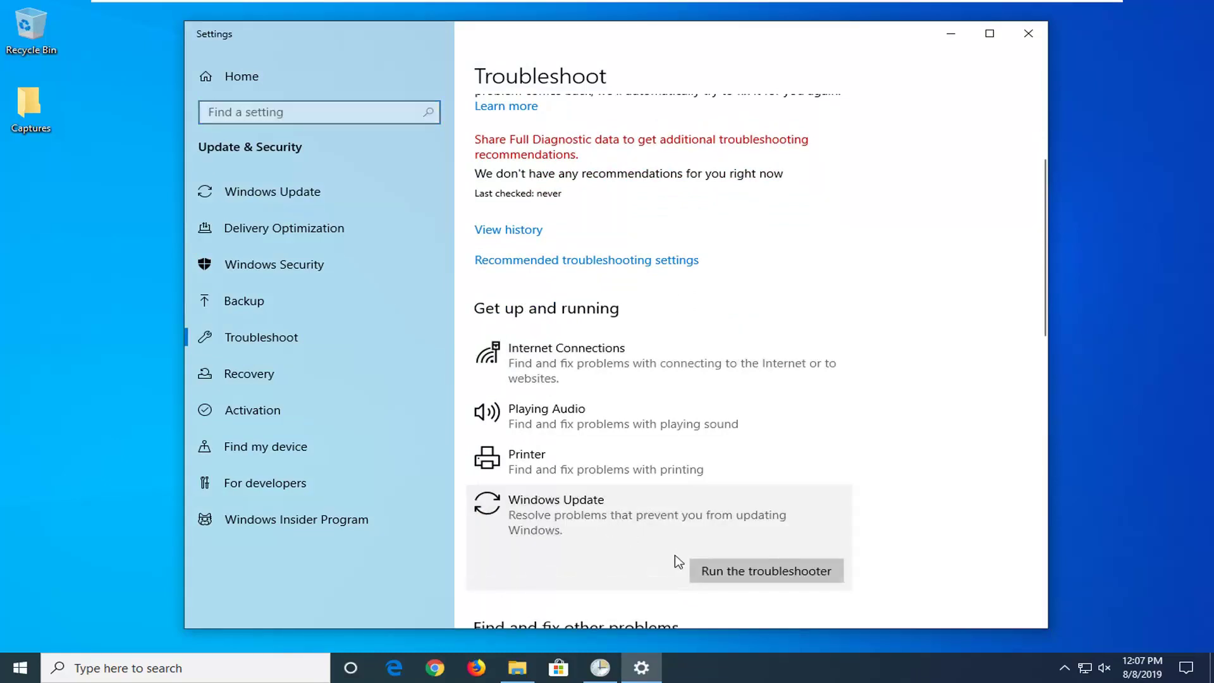
click(760, 569)
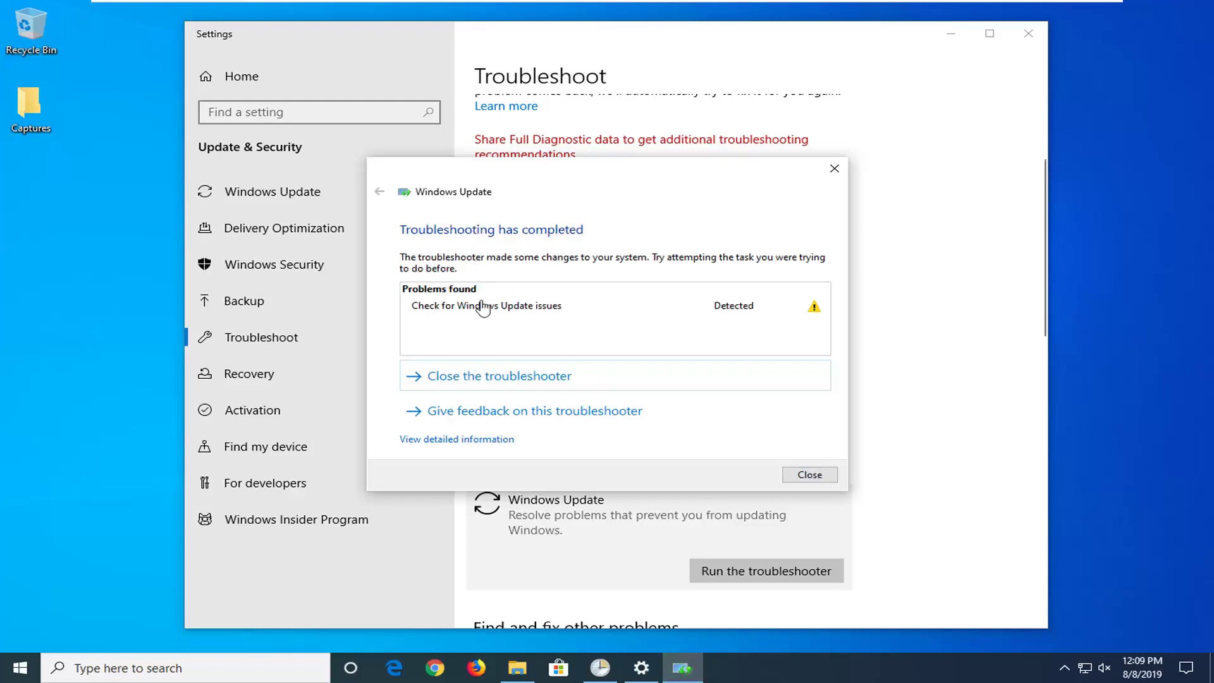
click(810, 475)
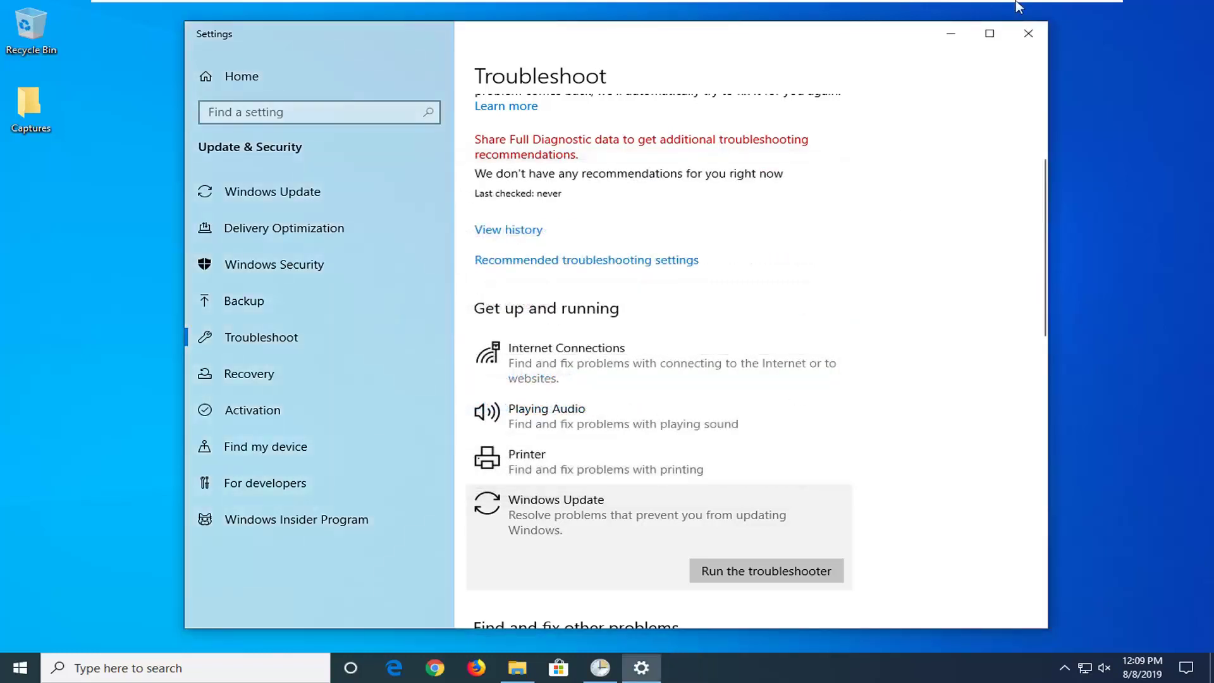
click(1028, 32)
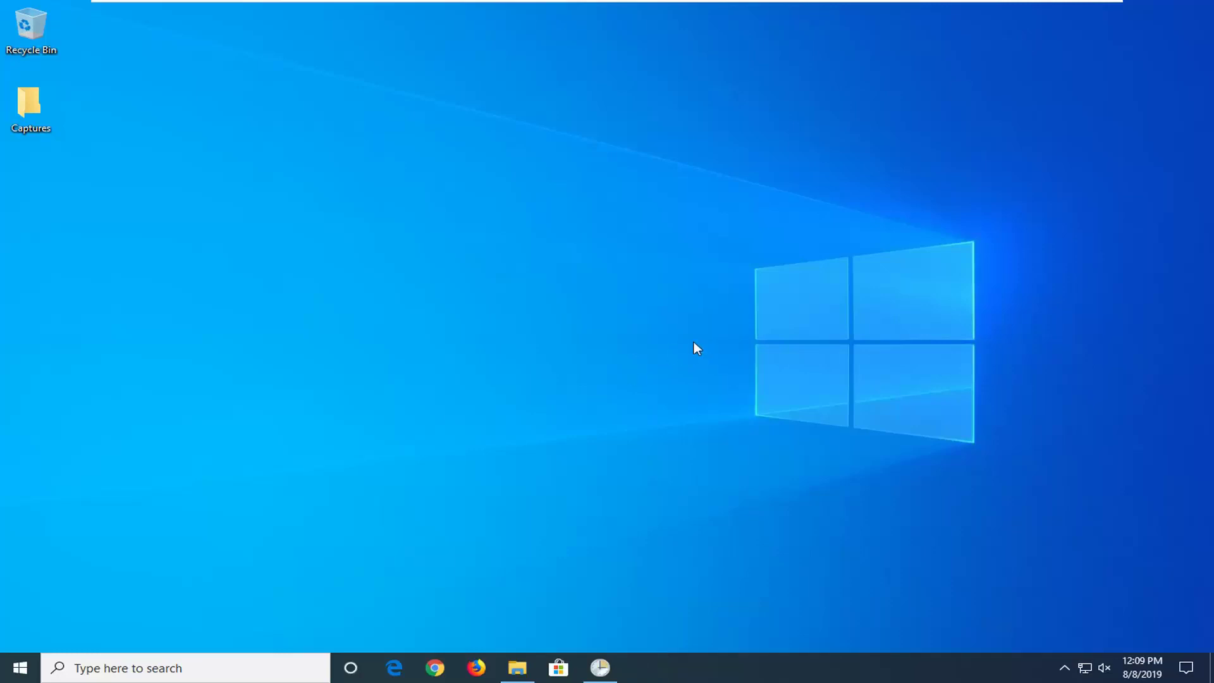
Search for "services" and open the Services console.
click(19, 668)
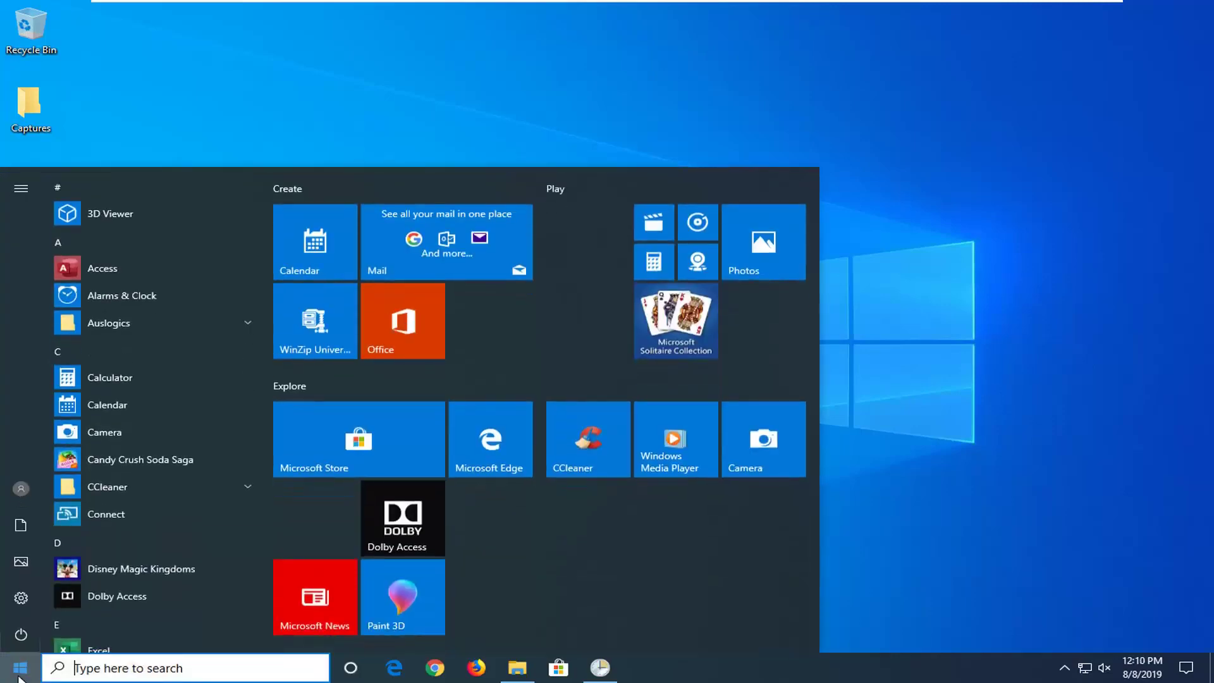
text(services)
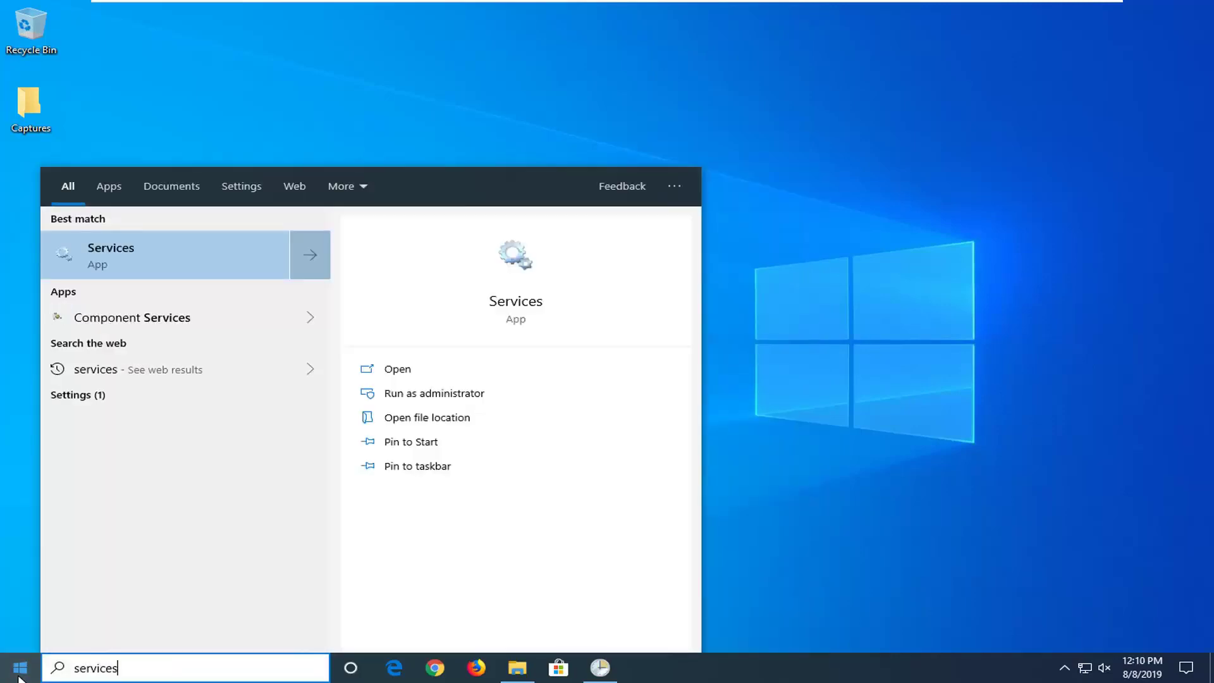
click(202, 266)
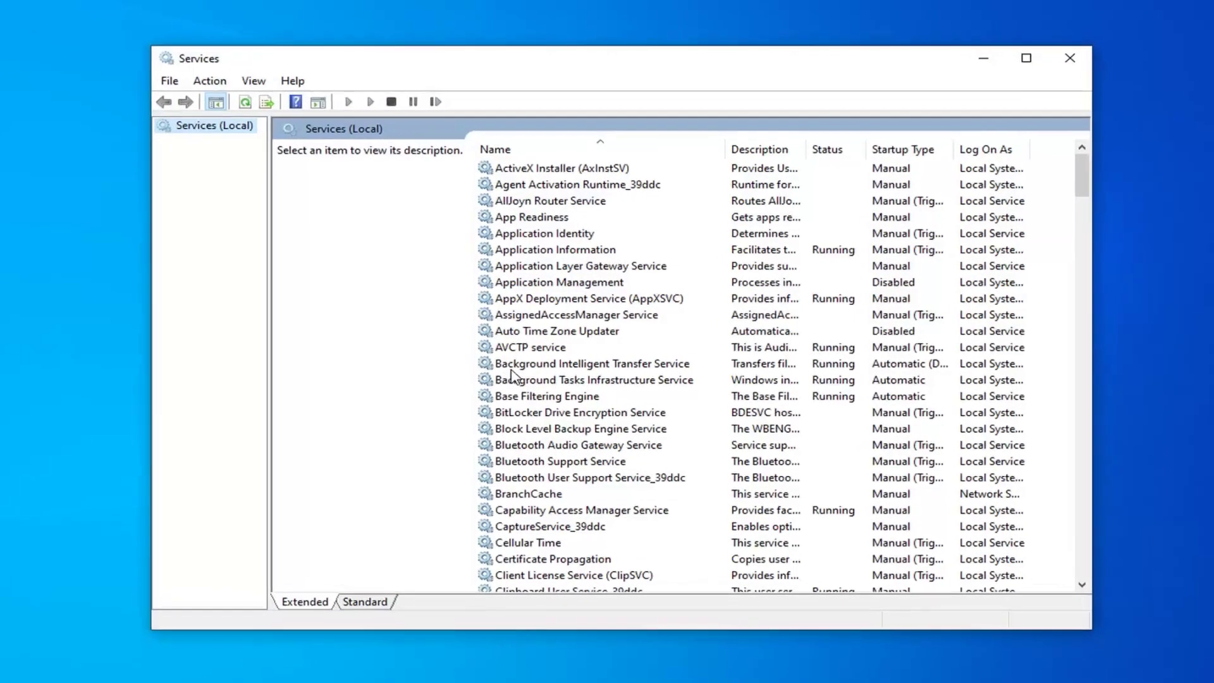
Check the startup type and status of the Background Intelligent Transfer Service in its properties, and accept the dialog.
click(549, 370)
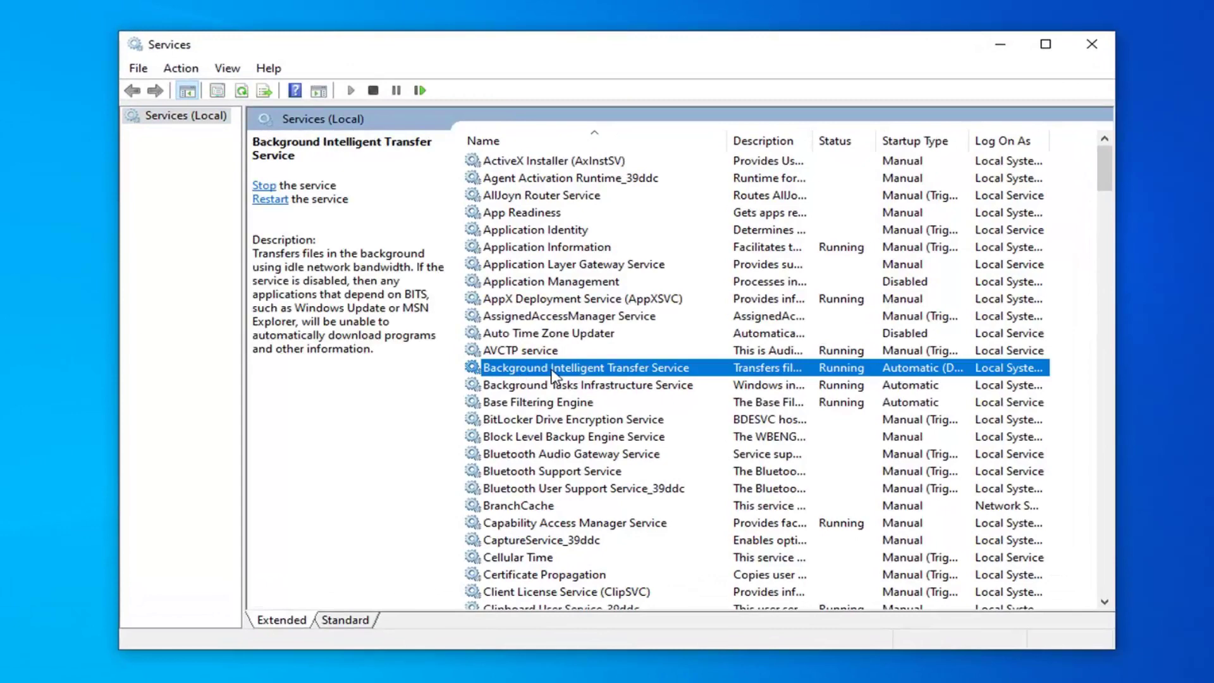
double_click(552, 369)
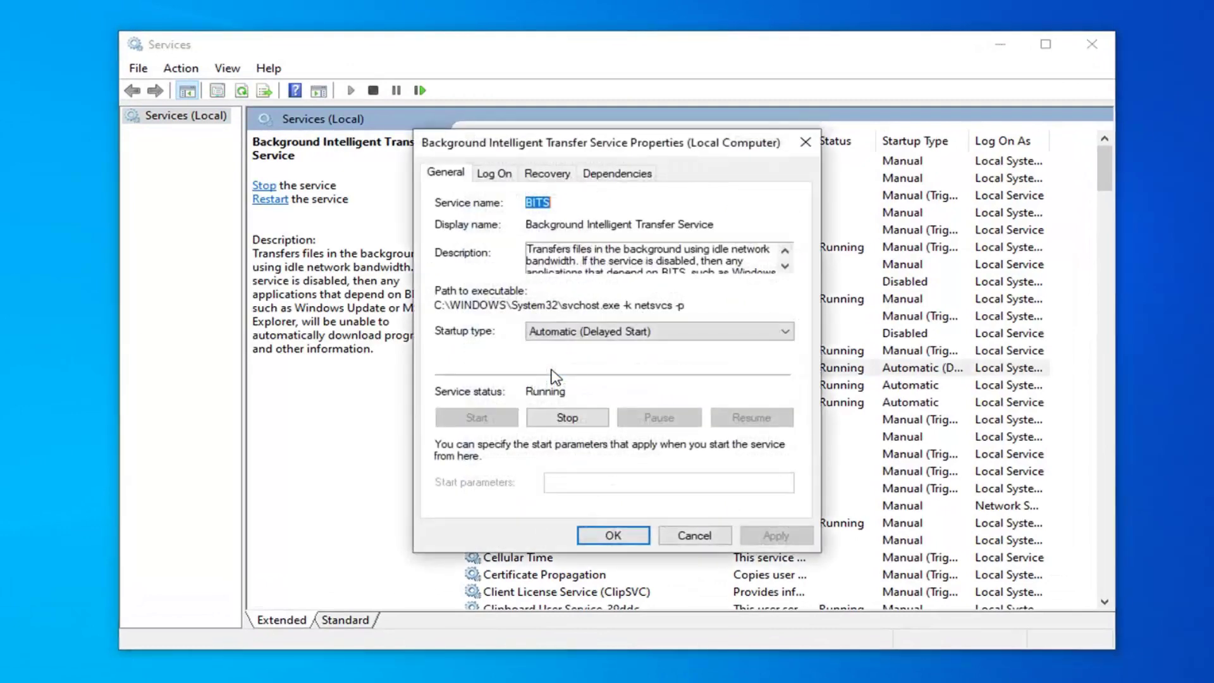
click(533, 334)
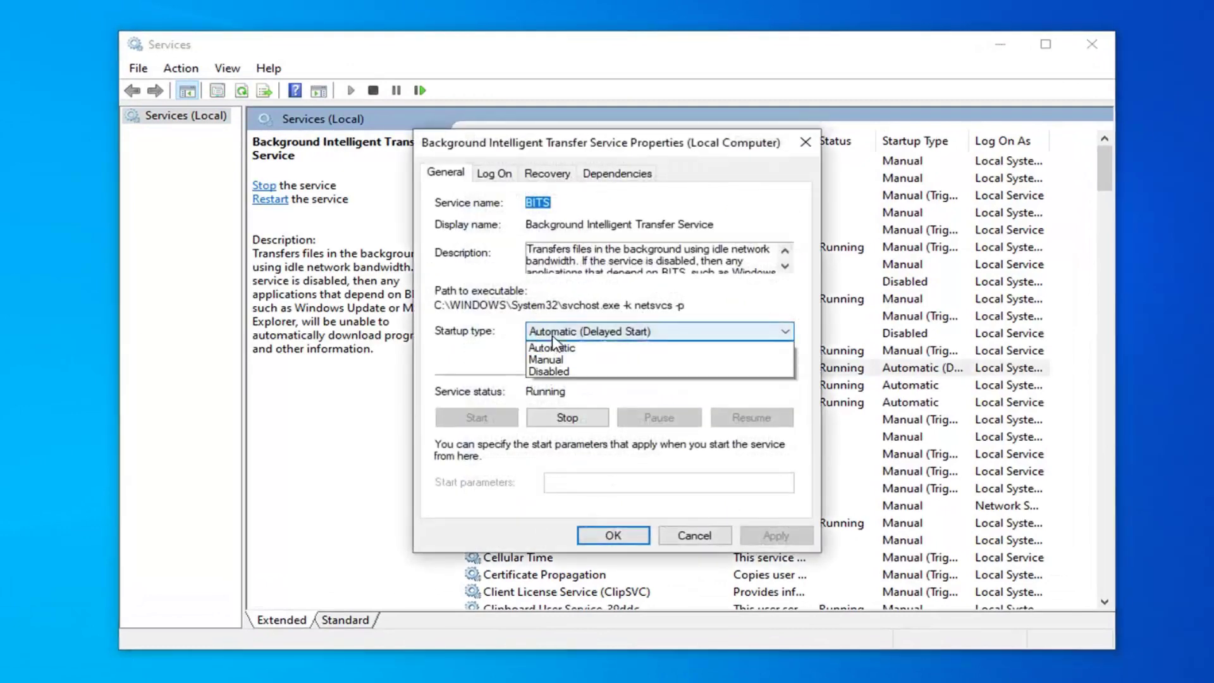
click(497, 344)
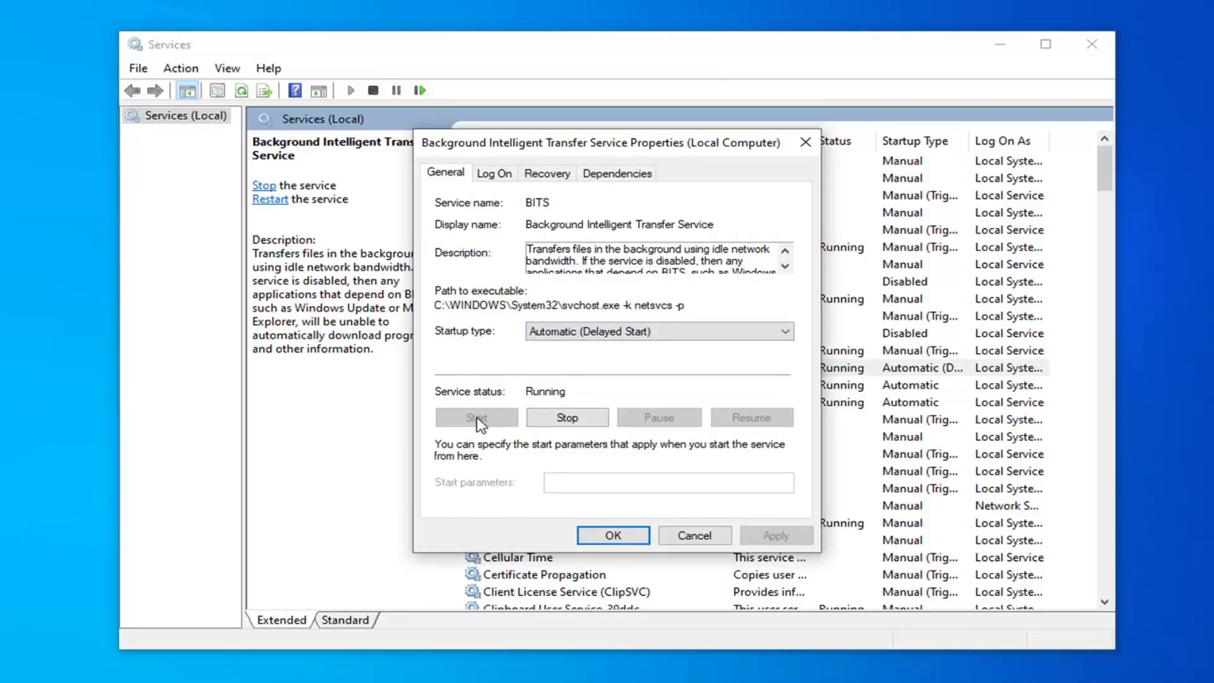
click(615, 535)
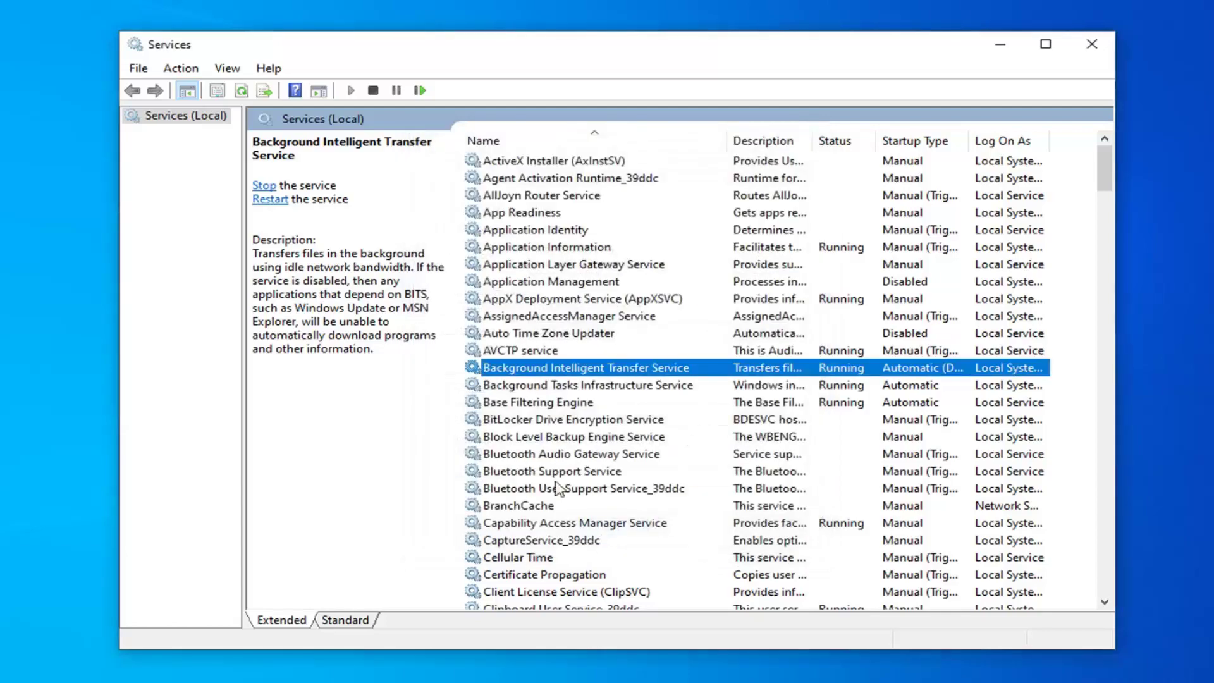
Check the startup type and status of the Windows Update service in its properties, accept the dialog and close the Services console.
scroll(548, 468, down, 20)
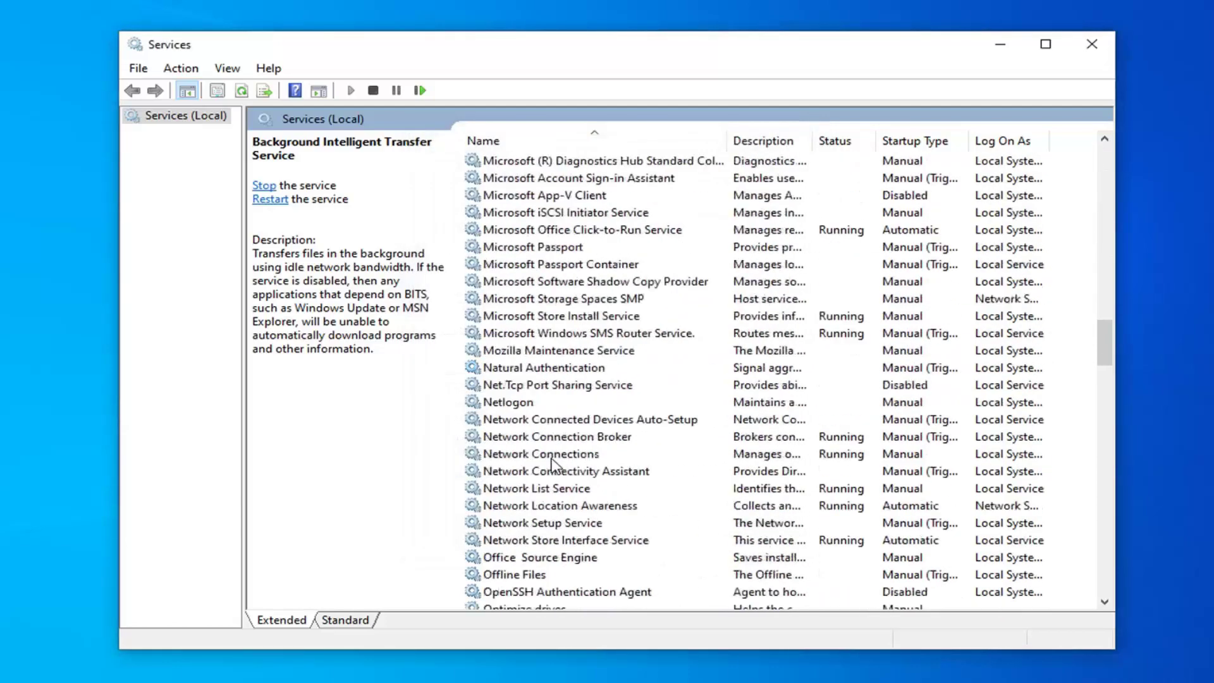
scroll(554, 466, down, 20)
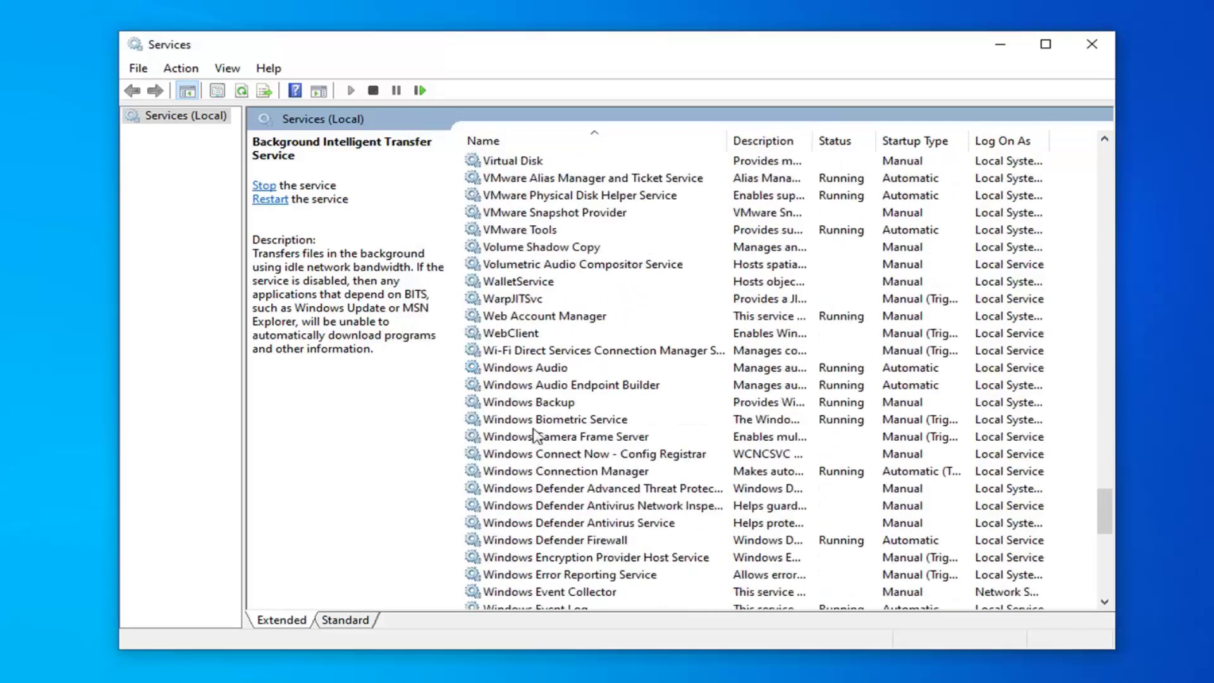
scroll(530, 441, down, 5)
double_click(535, 558)
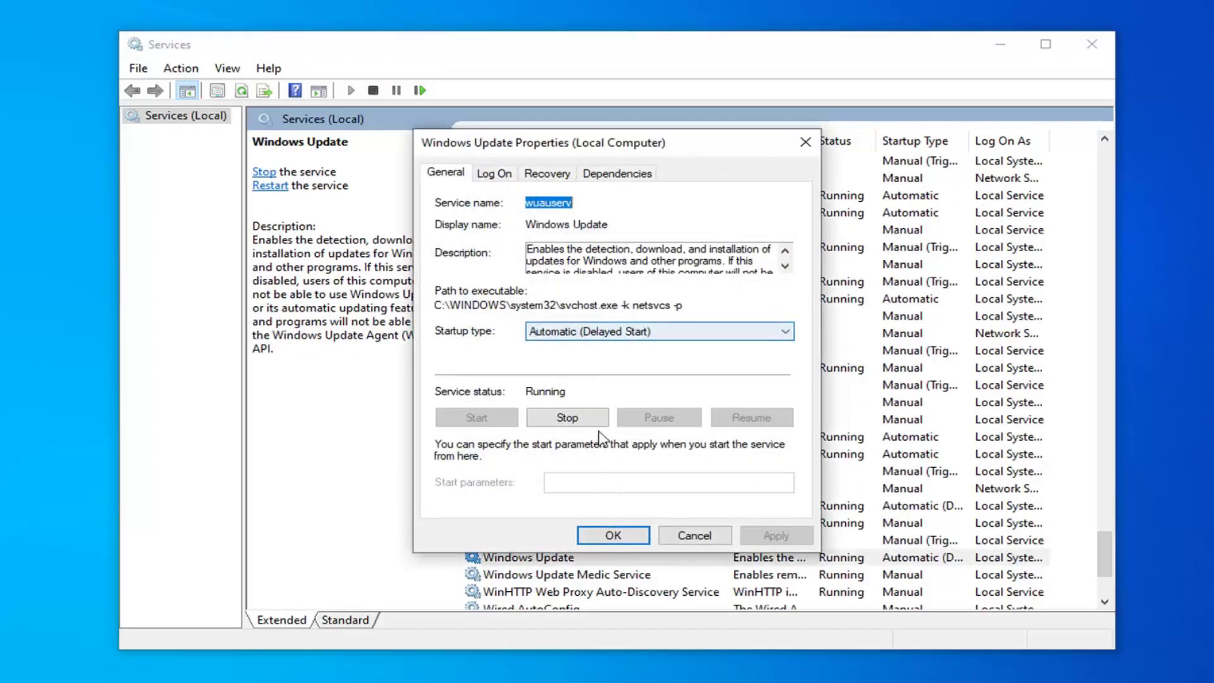
click(611, 535)
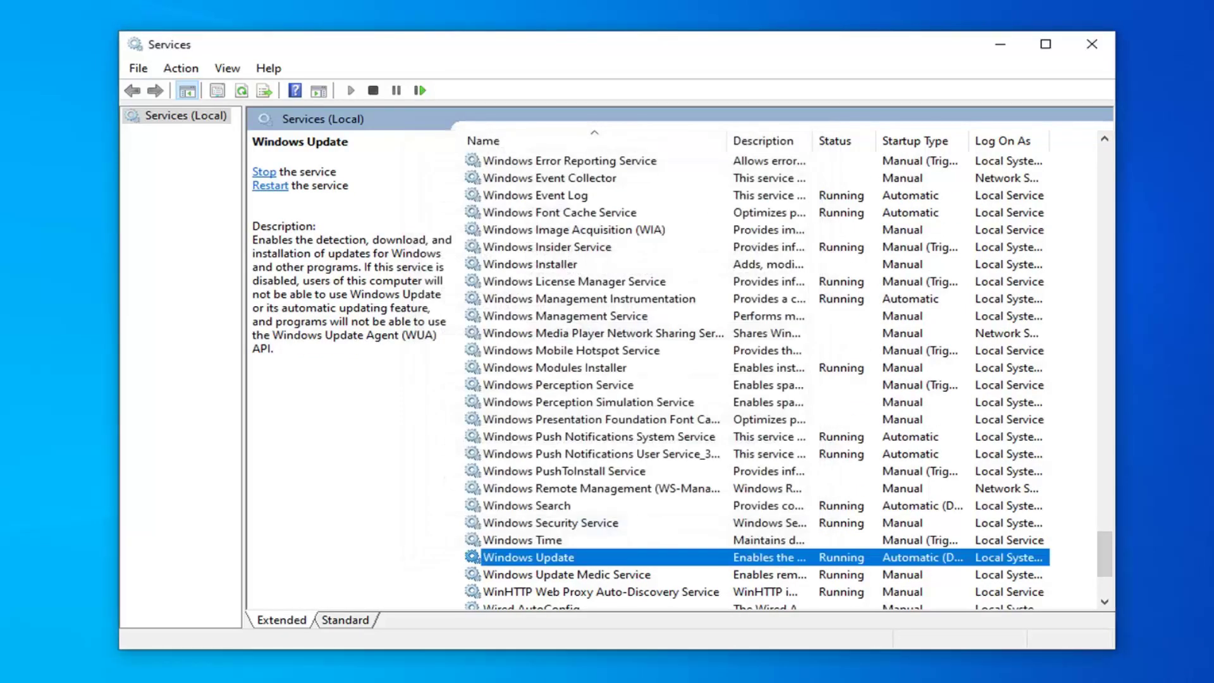
click(1092, 44)
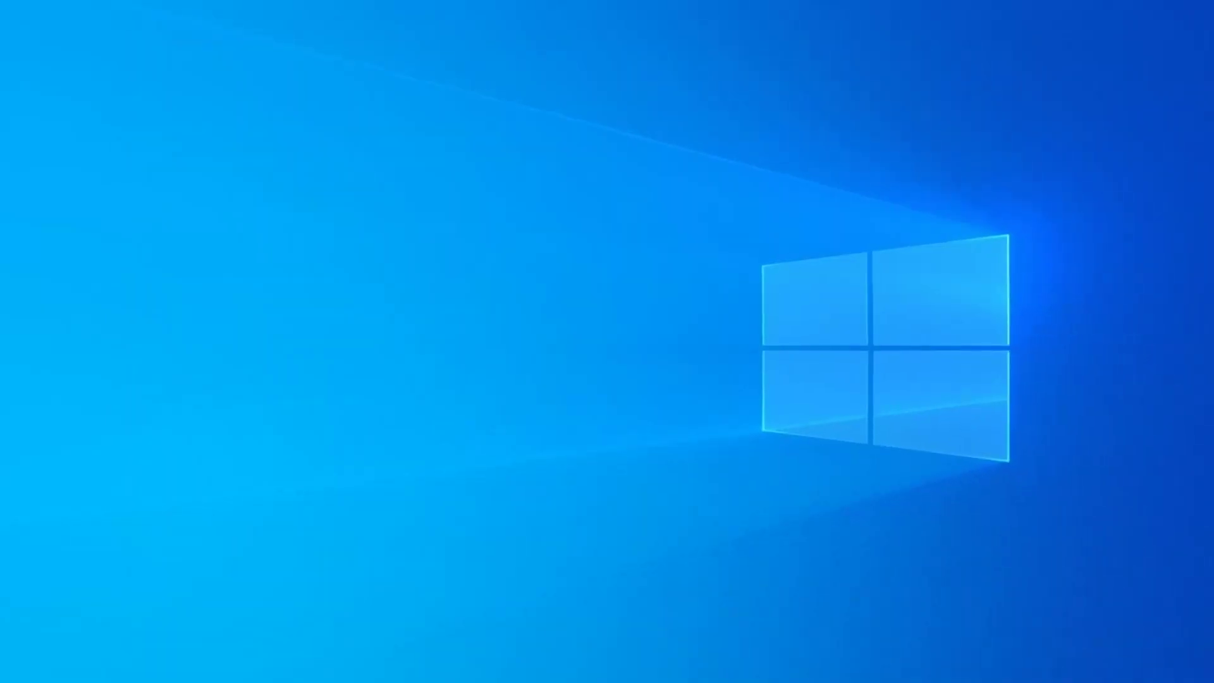
Search for "windows powershell", launch Windows PowerShell as administrator with elevation approved, and reposition its window.
click(20, 668)
text(windows )
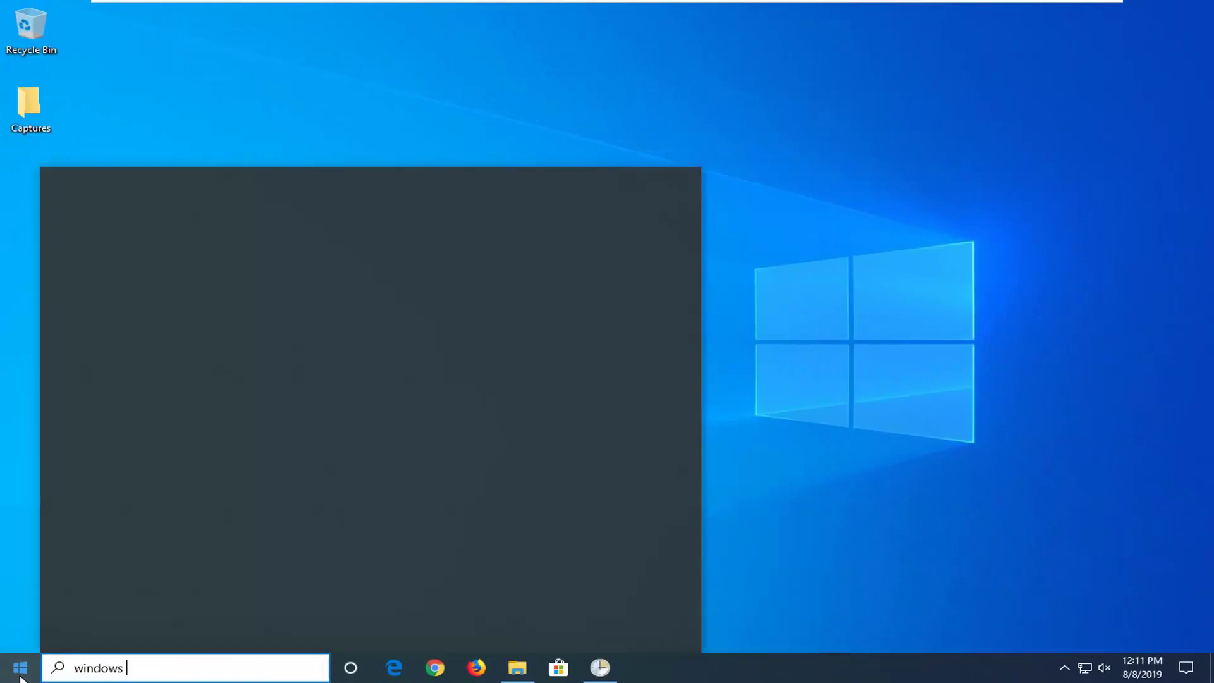
text(powershell)
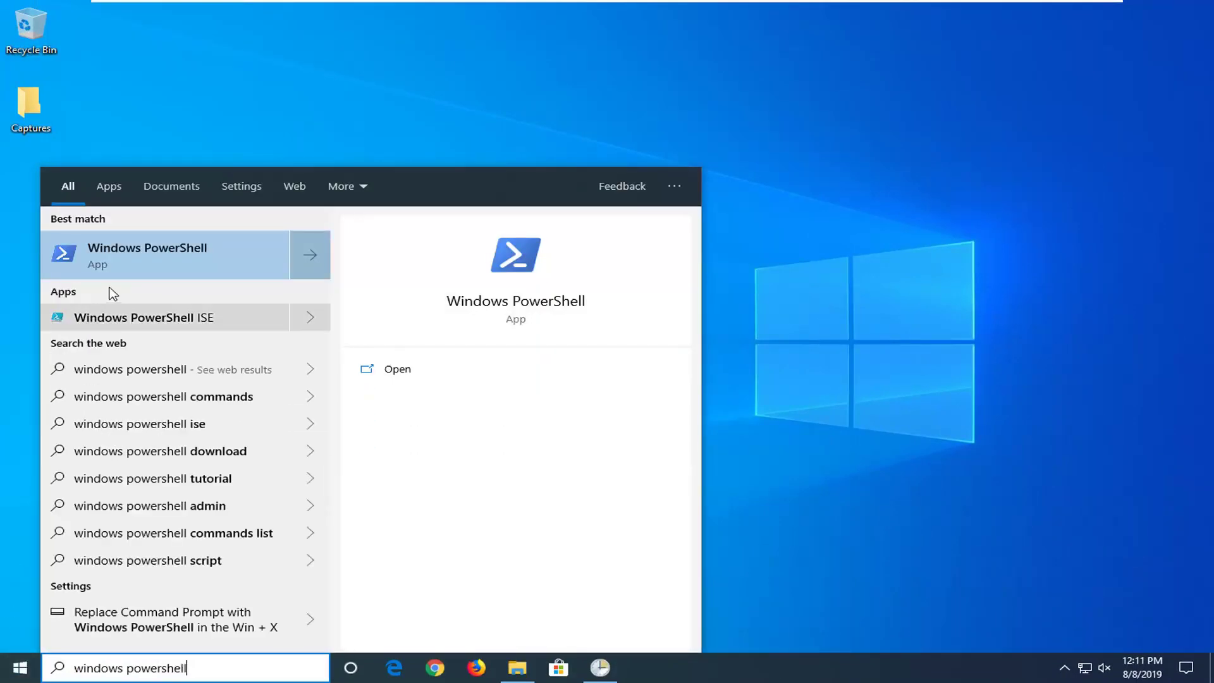
right_click(150, 264)
click(186, 271)
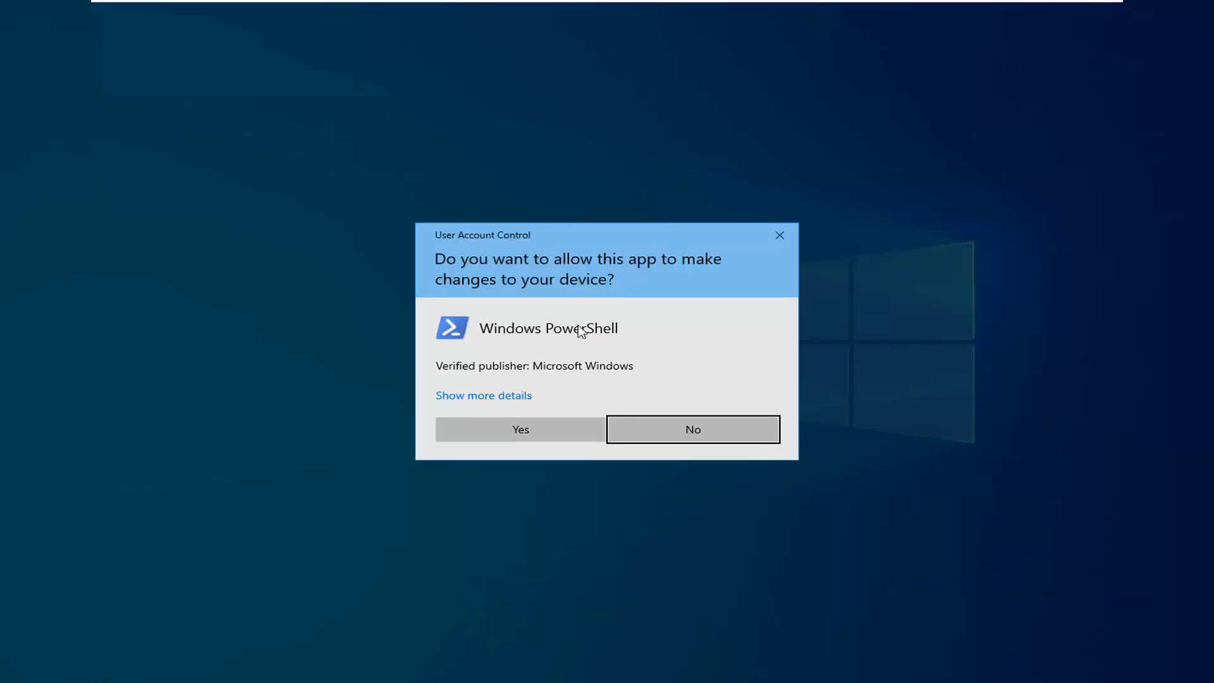
click(521, 430)
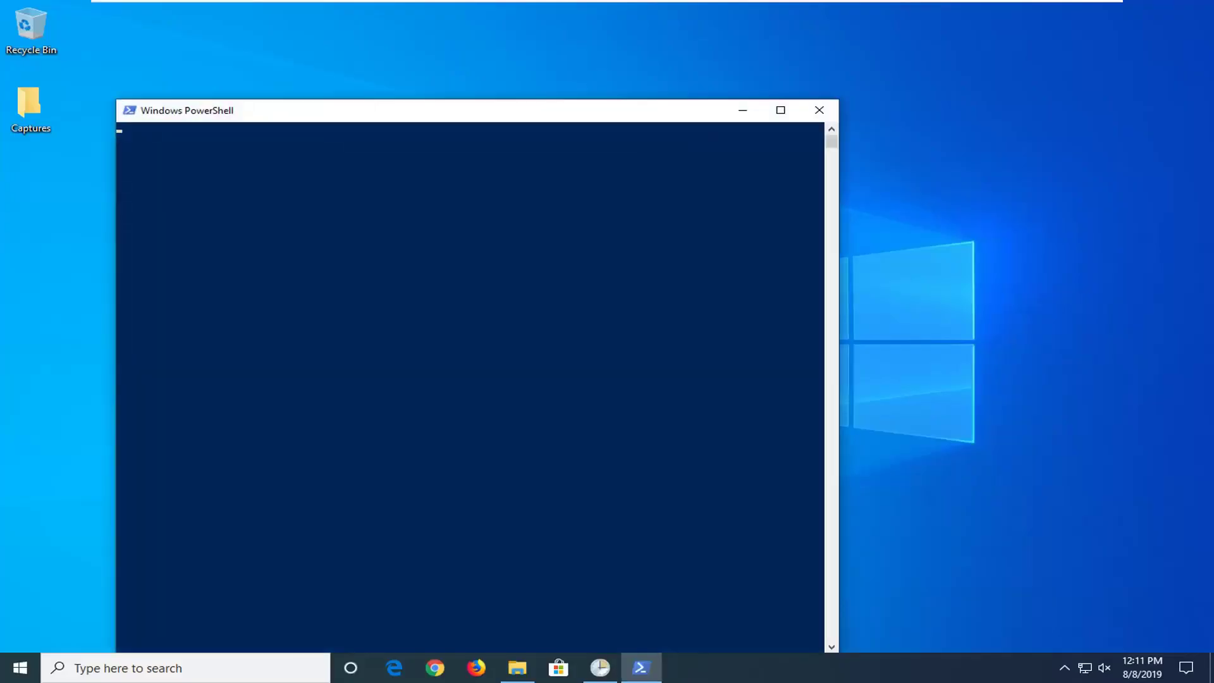
drag(523, 126, 673, 30)
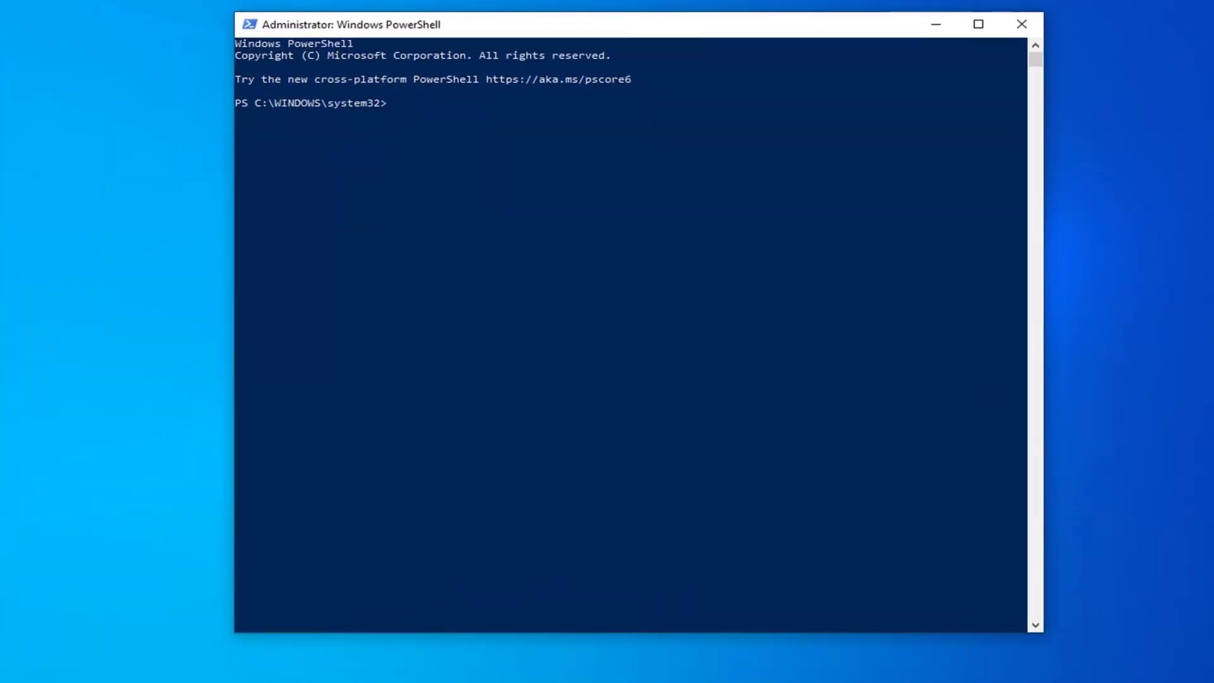
Run Set-ExecutionPolicy Unrestricted and answer A (Yes to All) to approve the policy change.
right_click(709, 29)
mouse_move(762, 152)
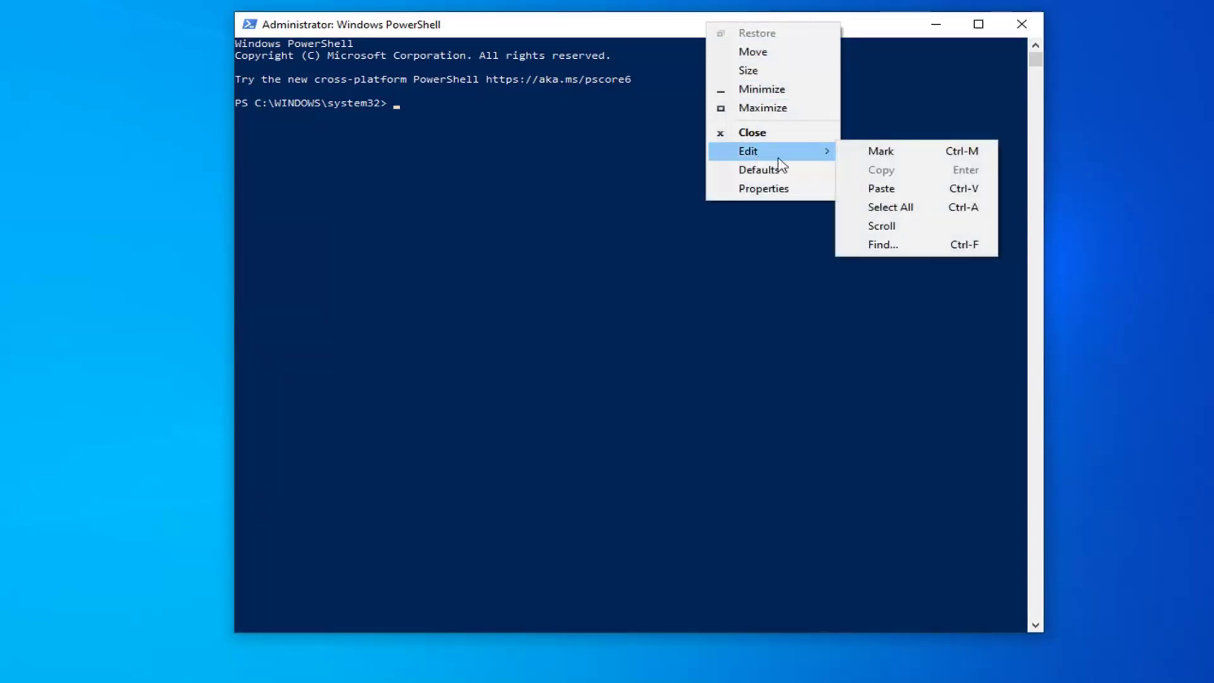
click(879, 191)
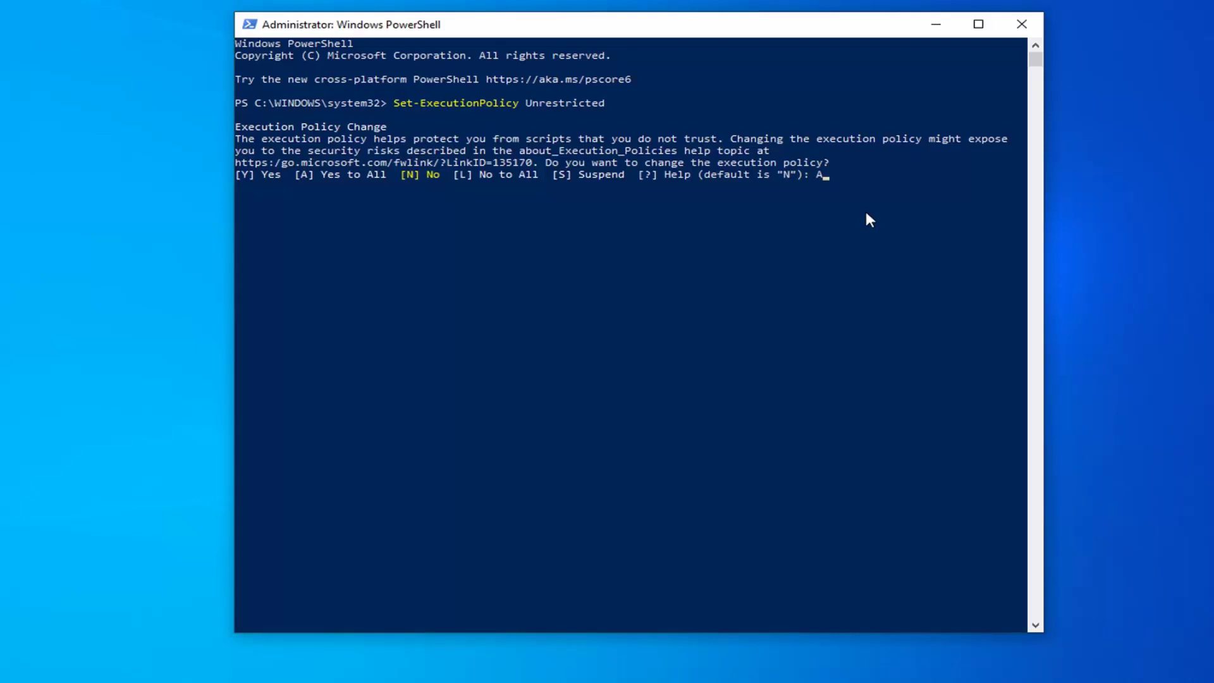
key(Return)
Try to run the ./Reset-WindowsUpdate.ps1 script, and retry it without the leading space.
text(./Reset-WindowsUpdate.ps1)
key(Return)
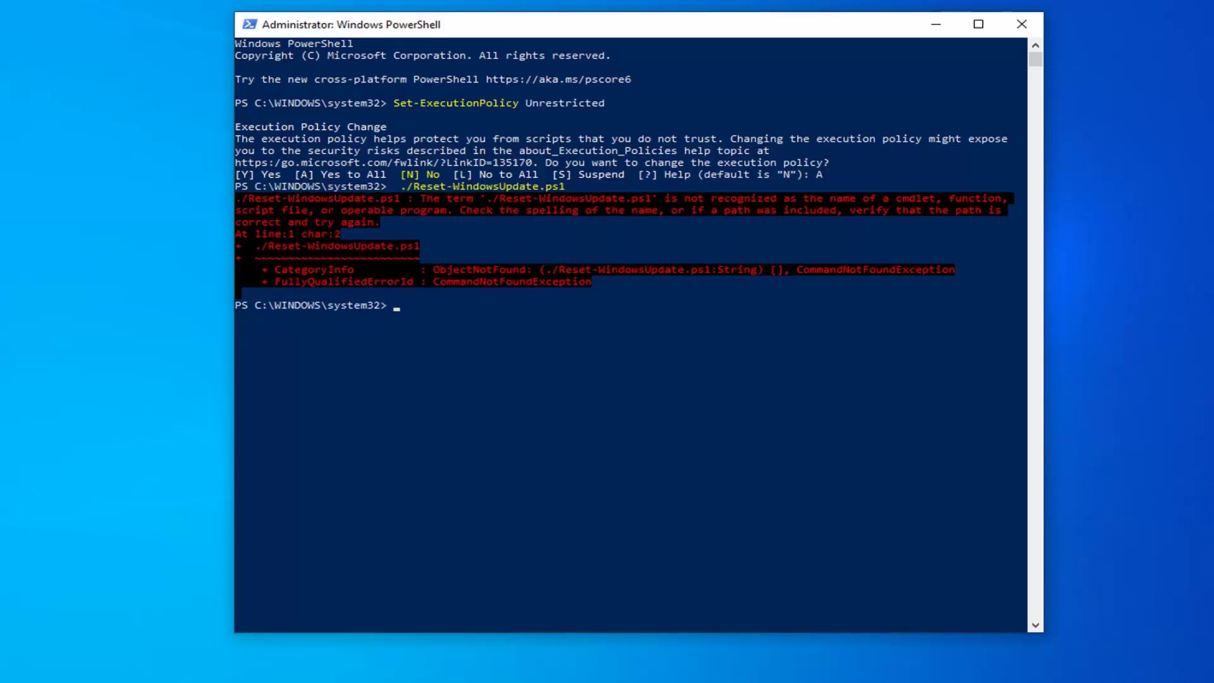
right_click(626, 27)
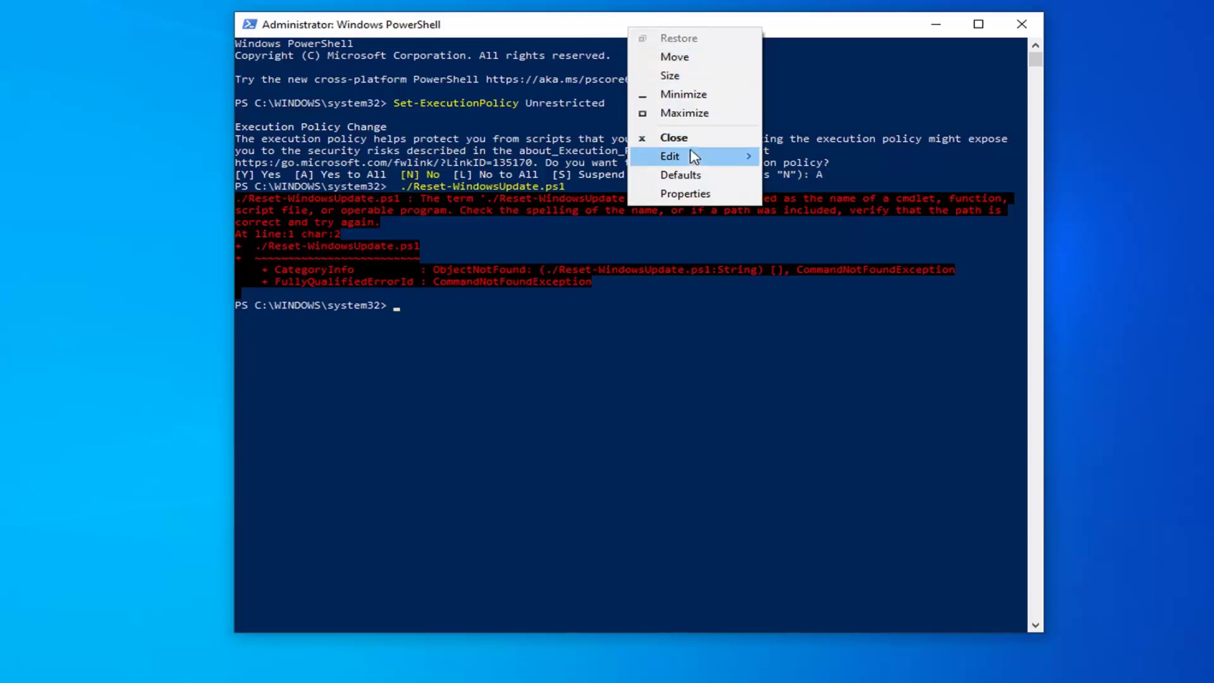
mouse_move(691, 155)
click(803, 193)
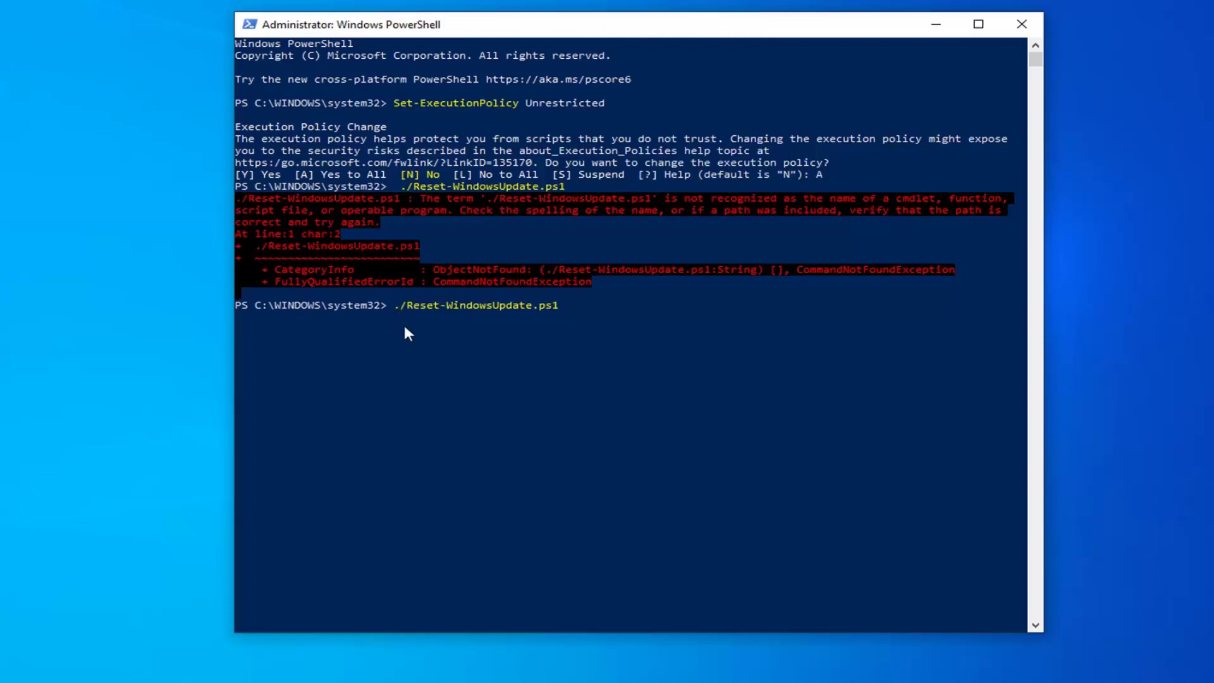
key(Return)
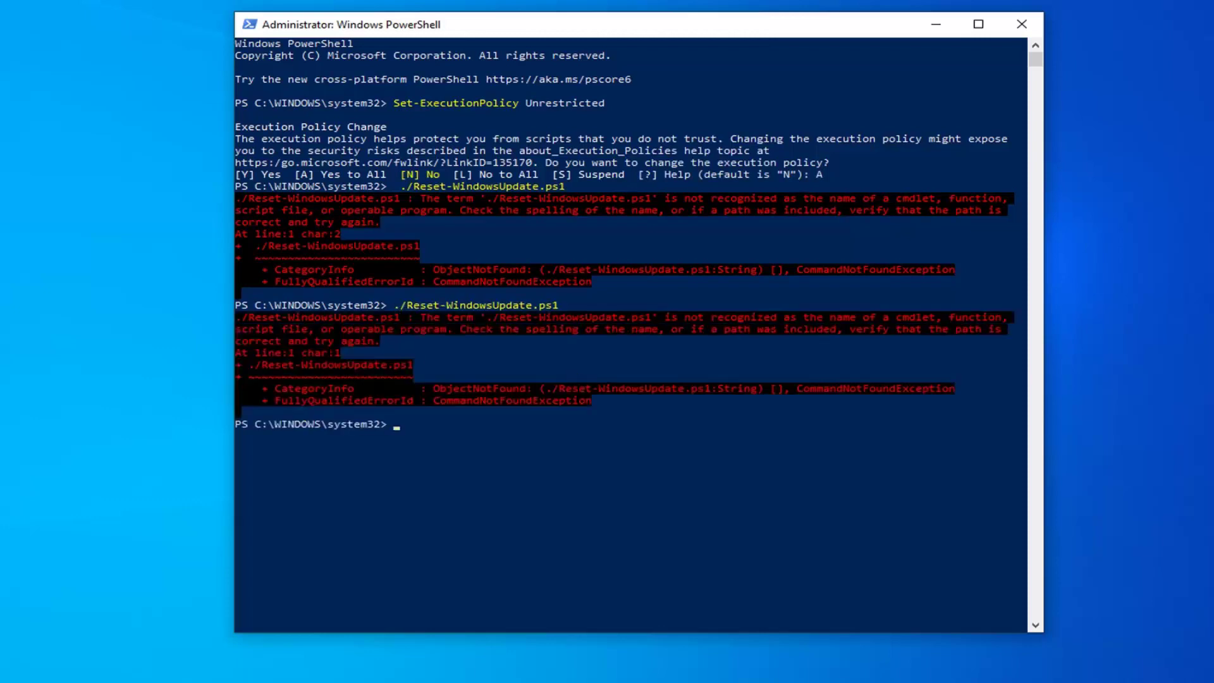
Run Set-ExecutionPolicy Default, answer A (Yes to All), and close the PowerShell window.
right_click(605, 27)
mouse_move(664, 157)
click(788, 192)
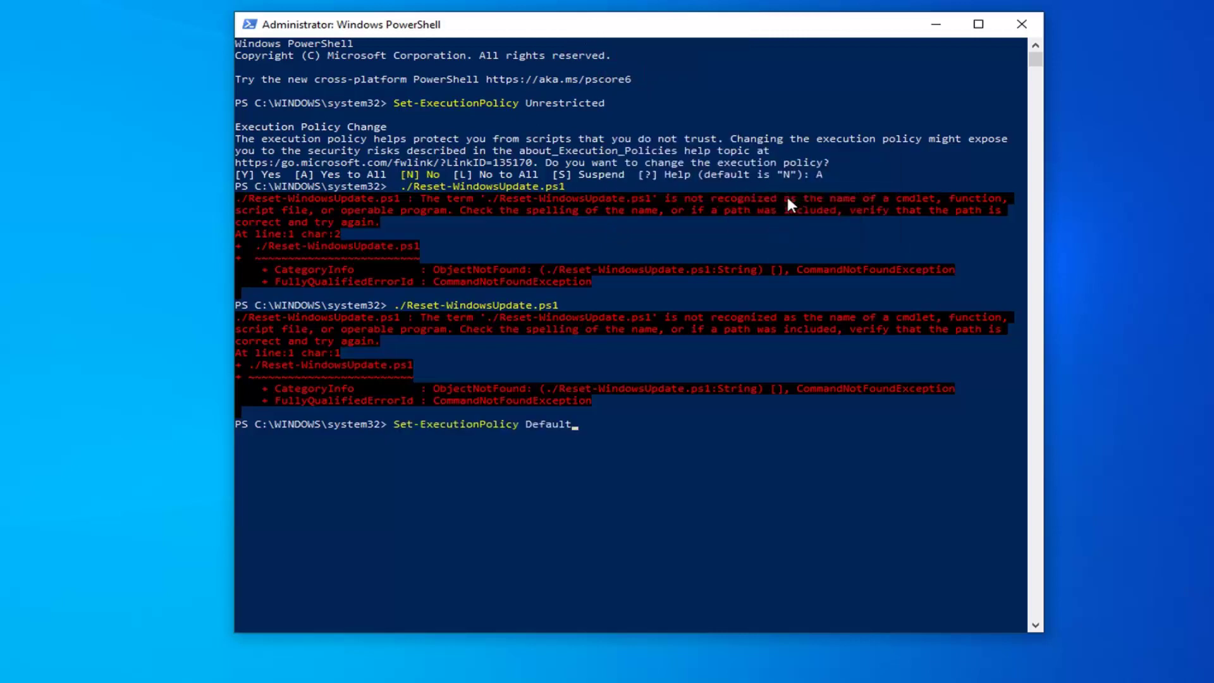
key(Return)
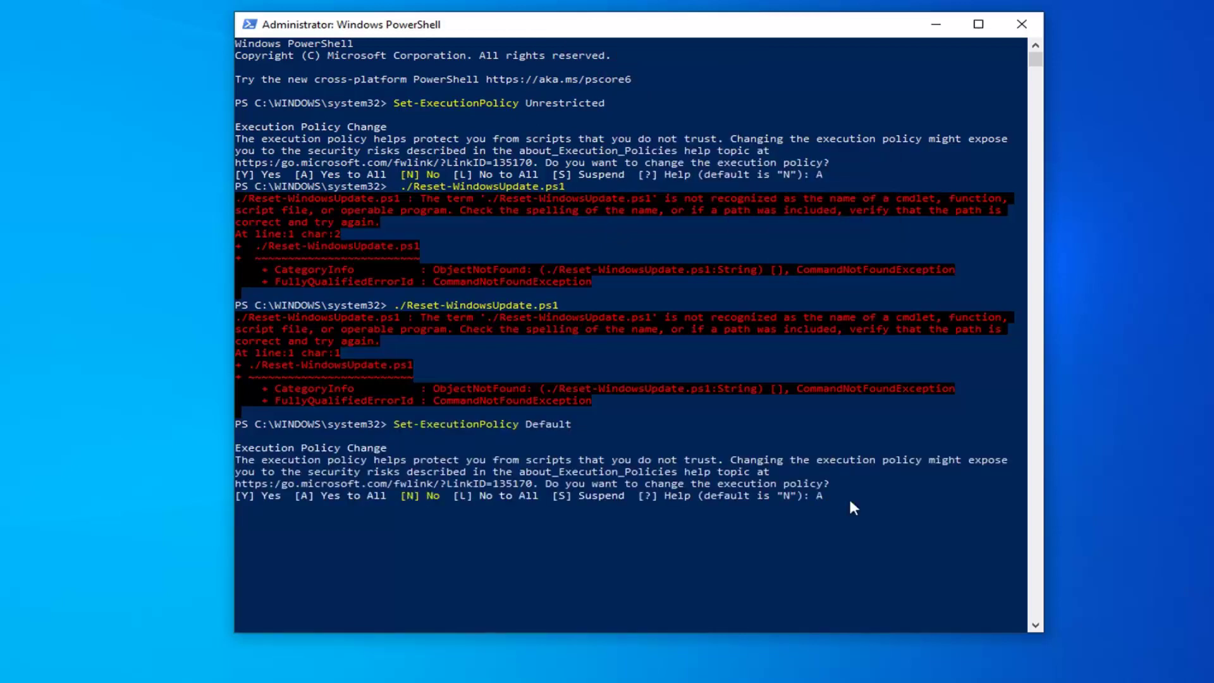
text(A)
key(Return)
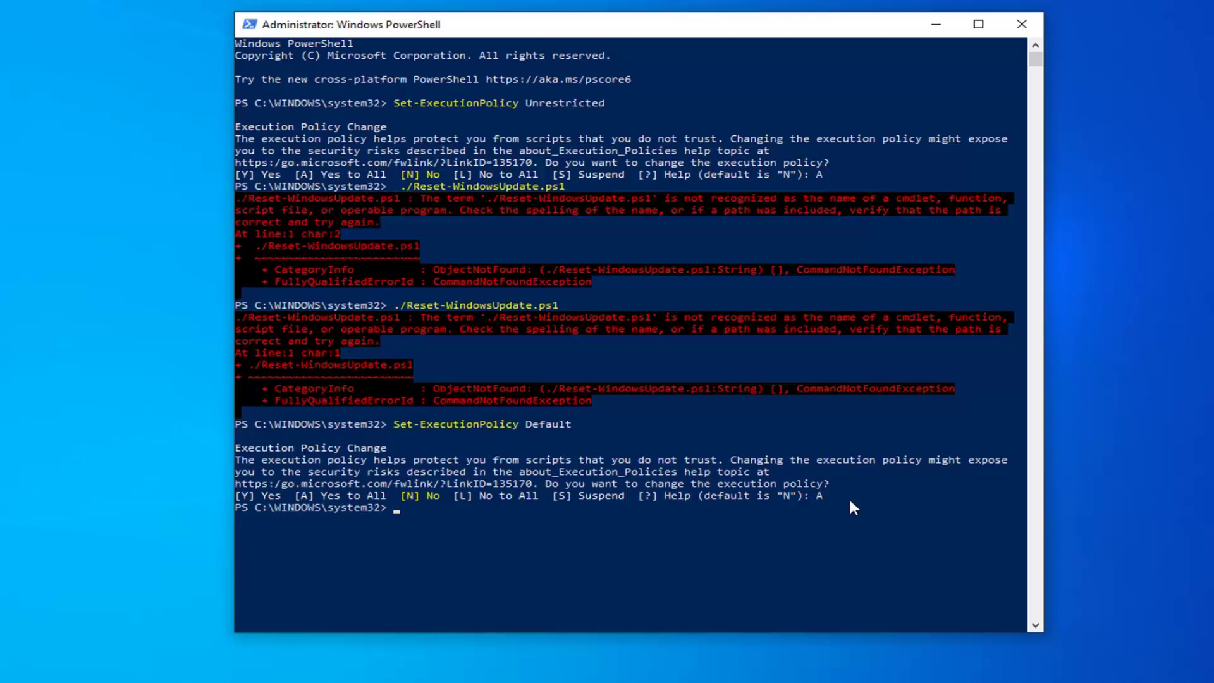
click(1021, 24)
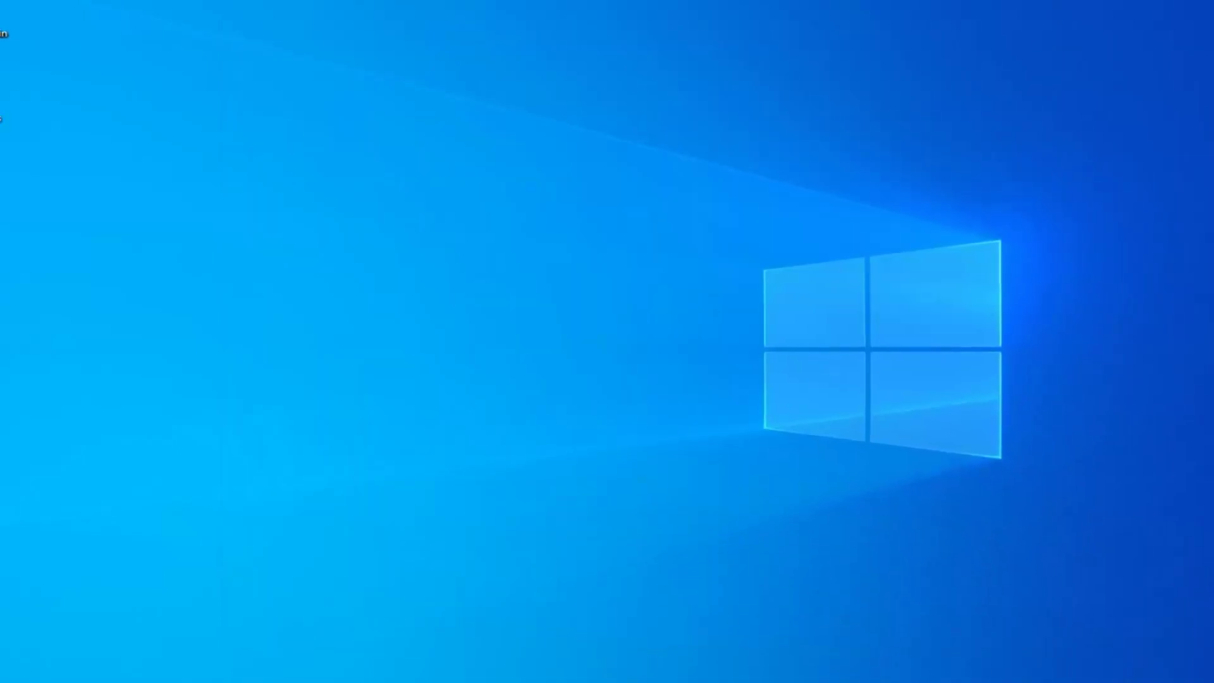